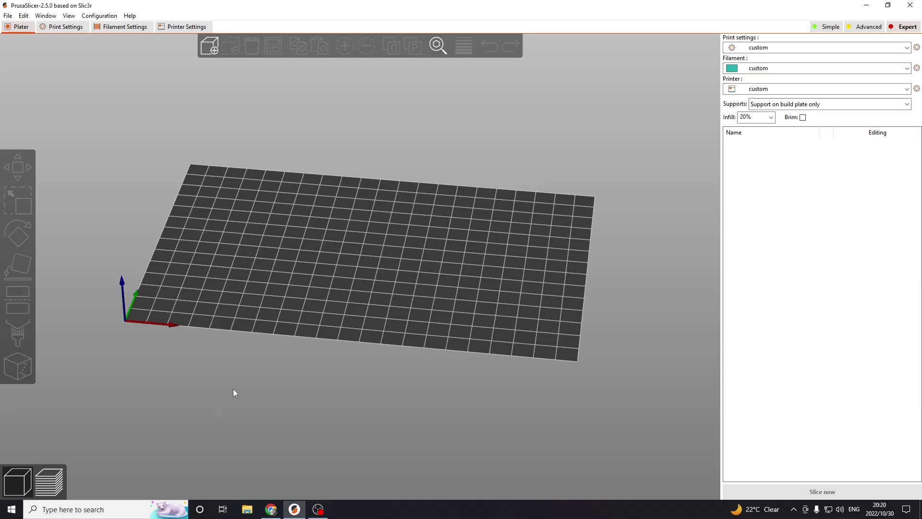
- Orbit the empty build plate to a flatter, front-facing view and re-maximize the window
mouse_move(235, 391)
mouse_down()
mouse_move(239, 419)
mouse_move(237, 364)
mouse_move(236, 433)
mouse_move(237, 402)
mouse_up()
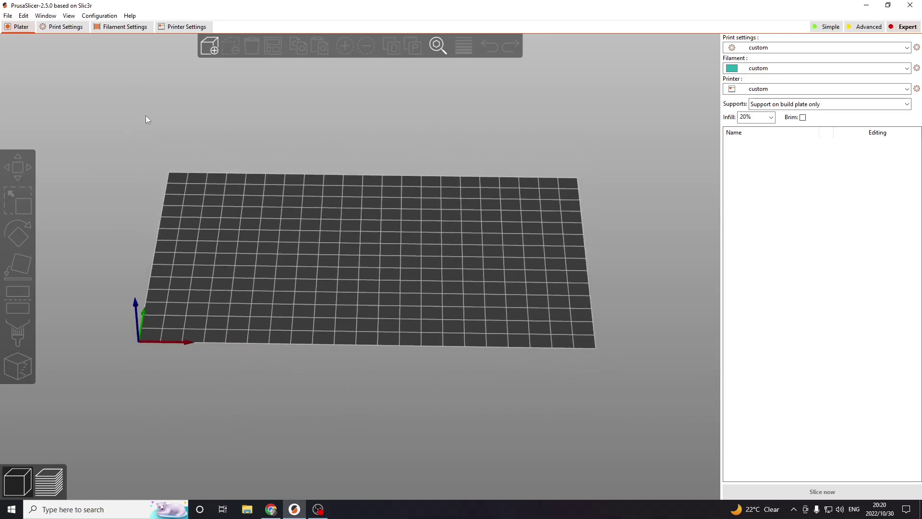
double_click(16, 7)
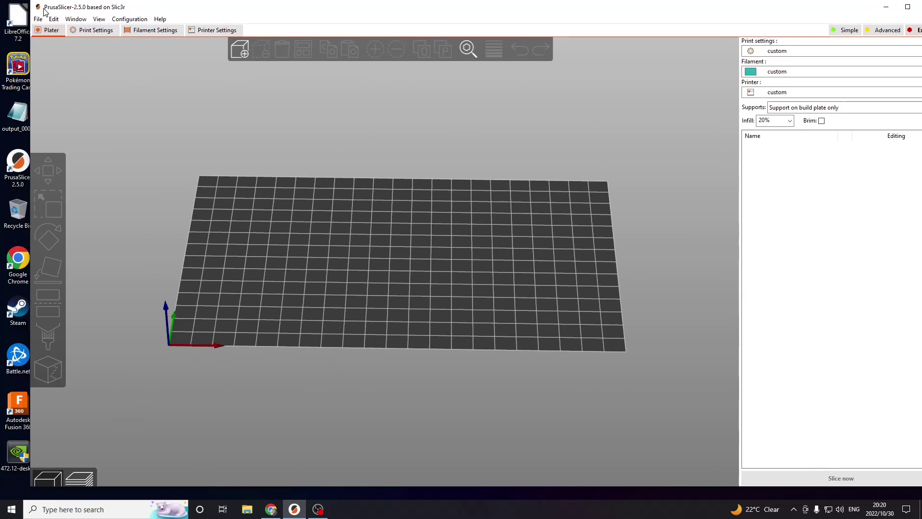
double_click(17, 8)
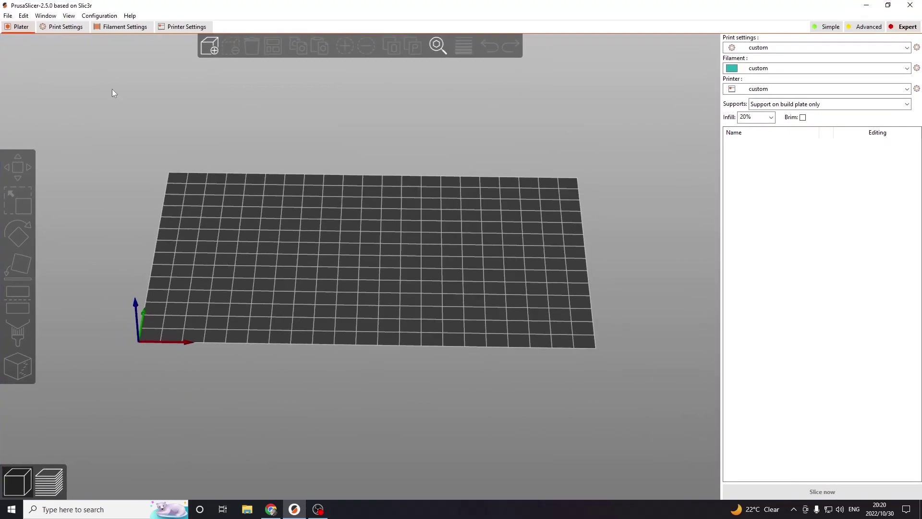
- Launch the Configuration Wizard from the Configuration menu, declining the configuration update
click(104, 17)
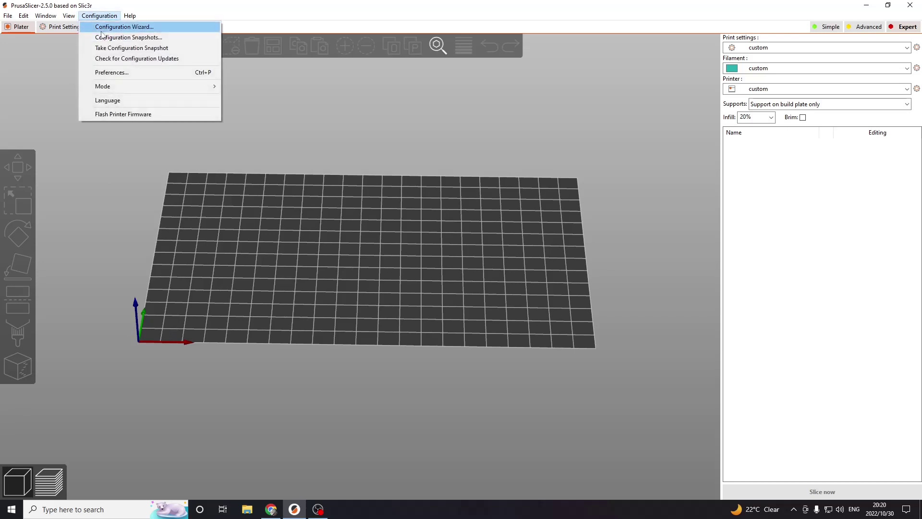
click(109, 30)
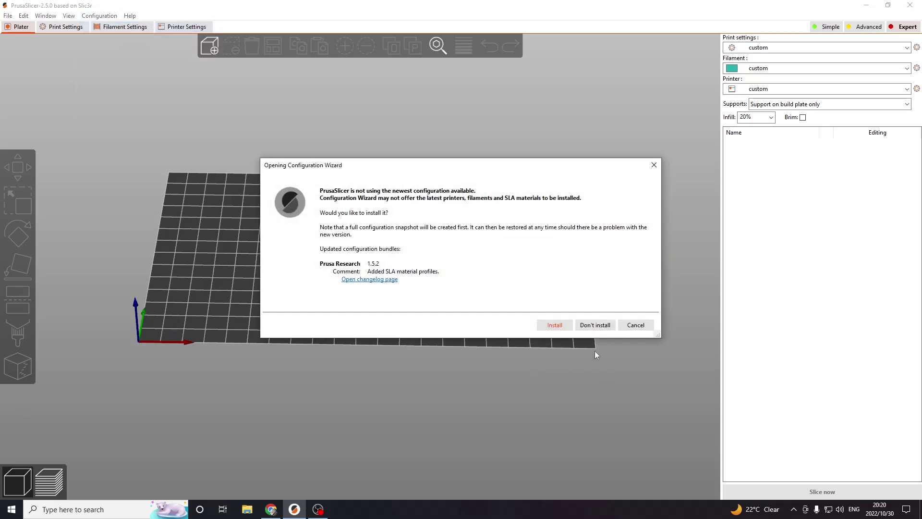
click(598, 326)
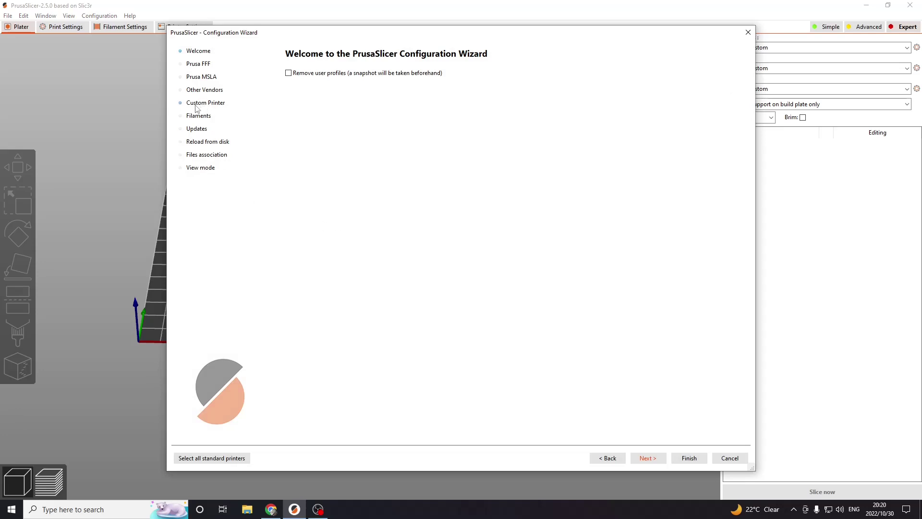
- Define a custom printer profile named 'Ender' and advance to the firmware type page
click(196, 106)
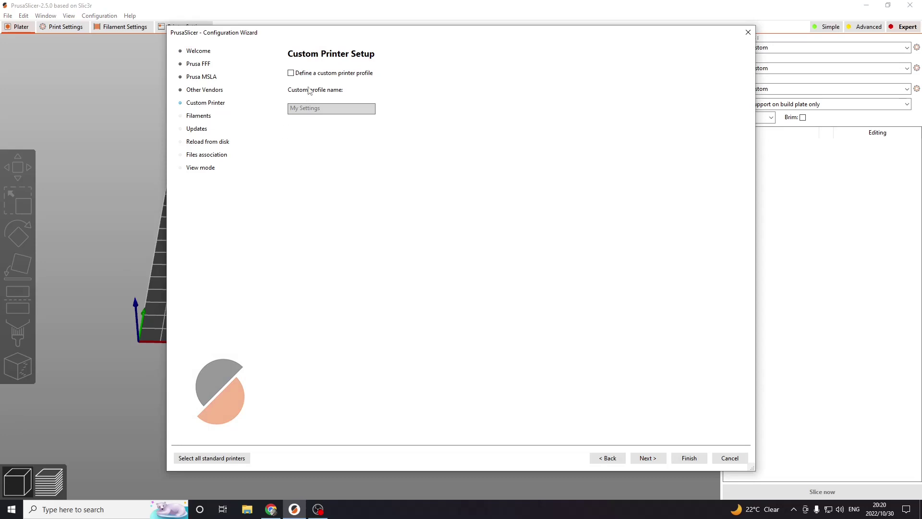
click(291, 73)
key(Tab)
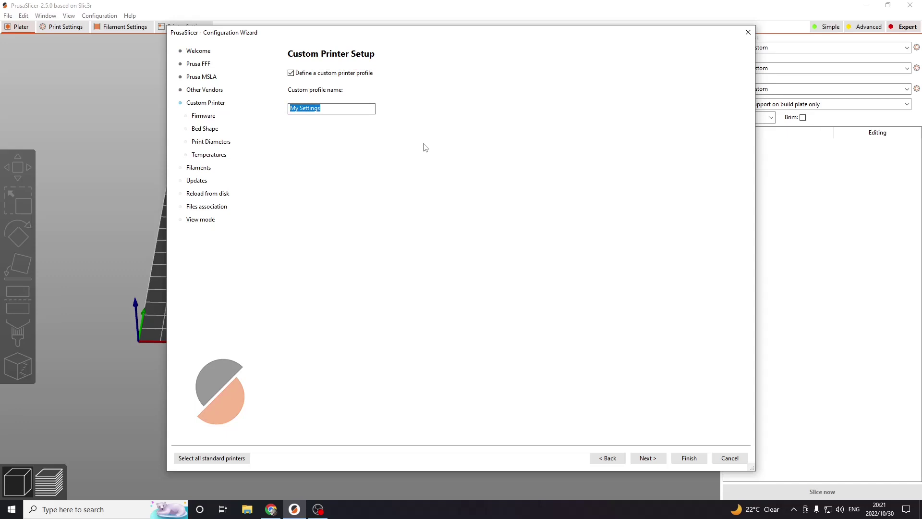
text(Ender)
key(Return)
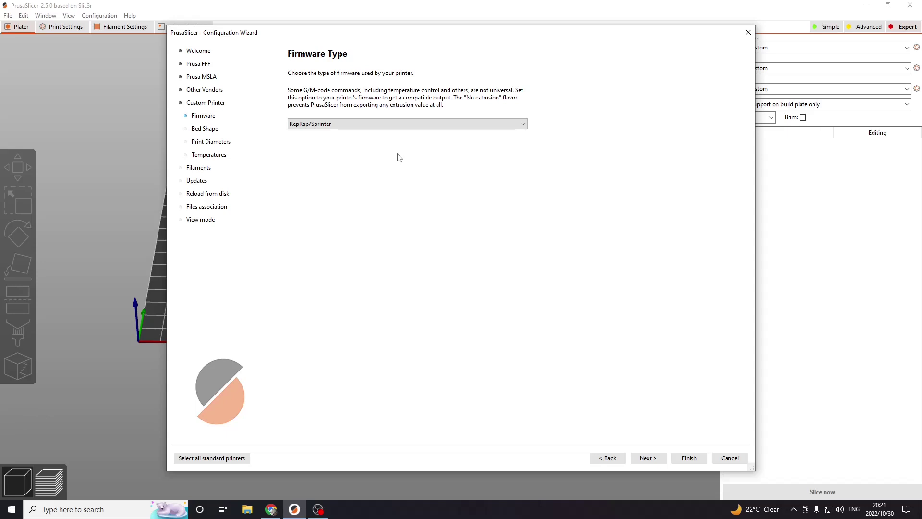
- Choose Marlin (legacy) firmware and continue to the bed shape page
click(375, 126)
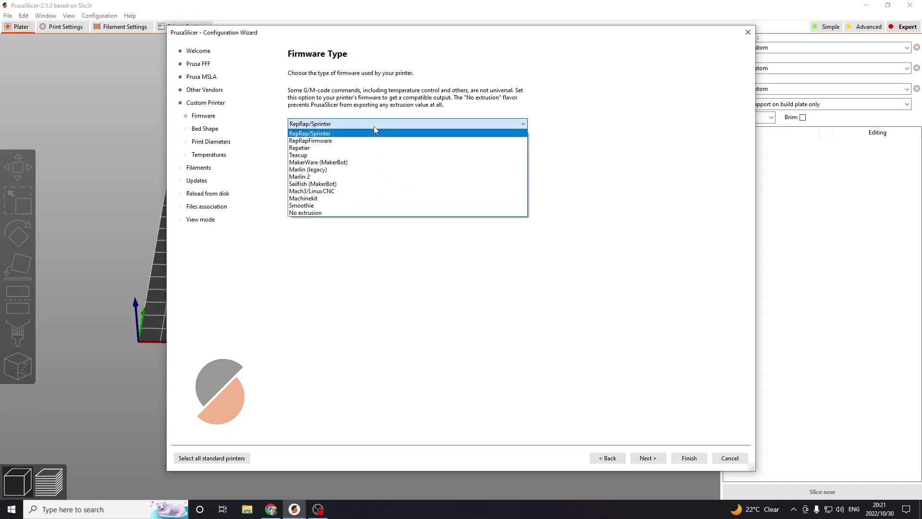
click(326, 170)
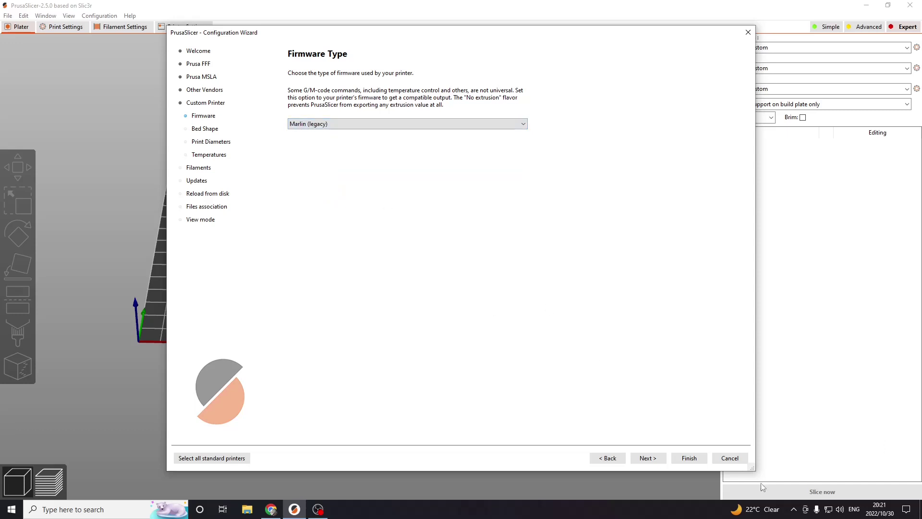
click(649, 458)
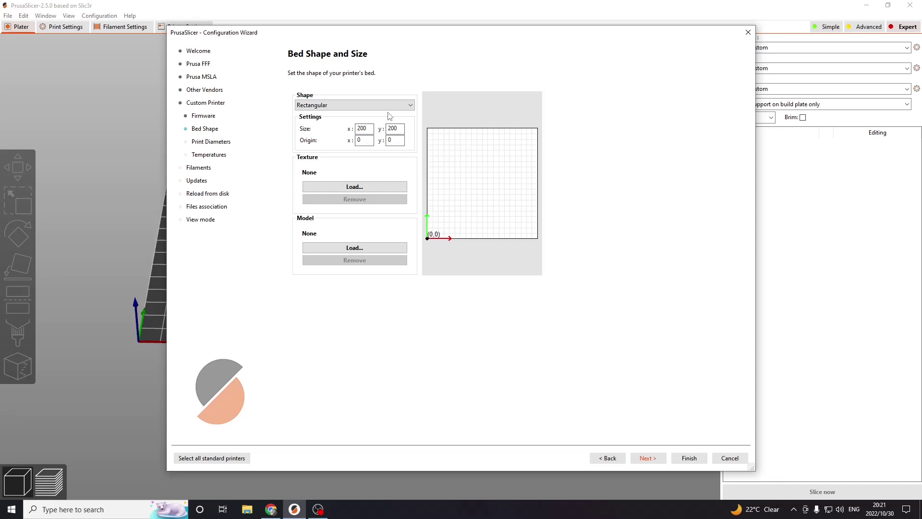
- Set the bed size to X 212 and Y 198, then continue to the diameters page
double_click(368, 128)
text(212)
key(Tab)
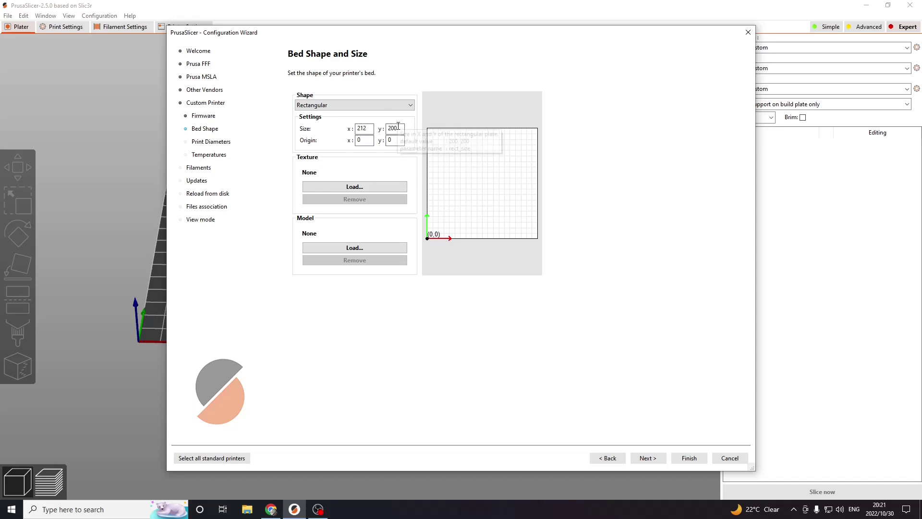
text(1)
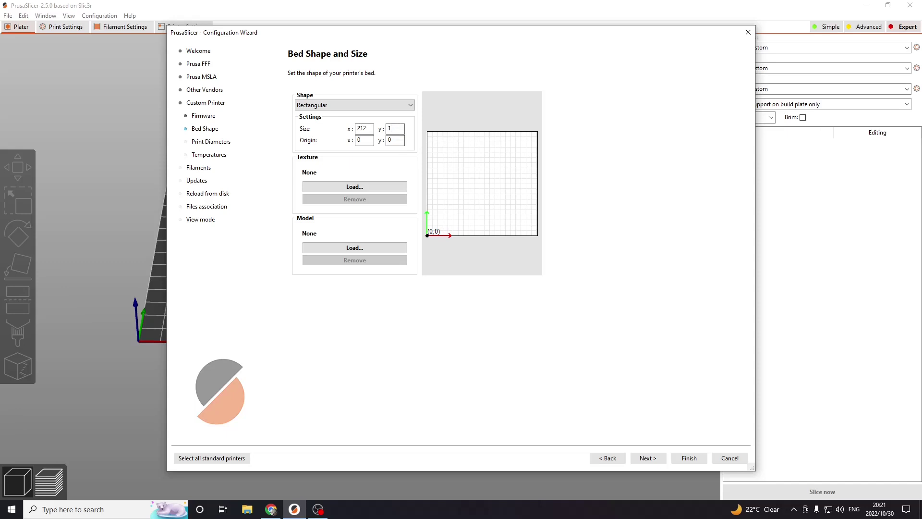
text(98)
click(647, 458)
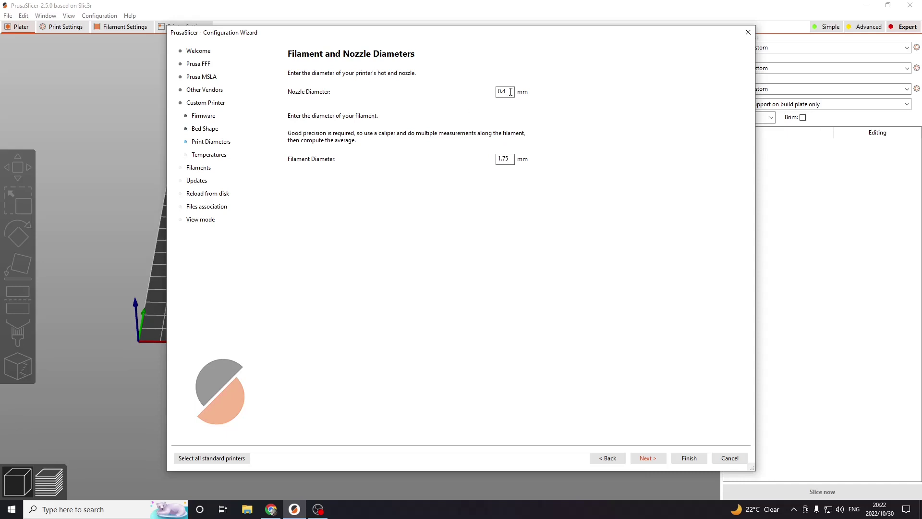
click(511, 92)
click(509, 91)
click(512, 158)
- On the temperatures page, keep 200 °C extrusion and select the bed temperature value
click(648, 458)
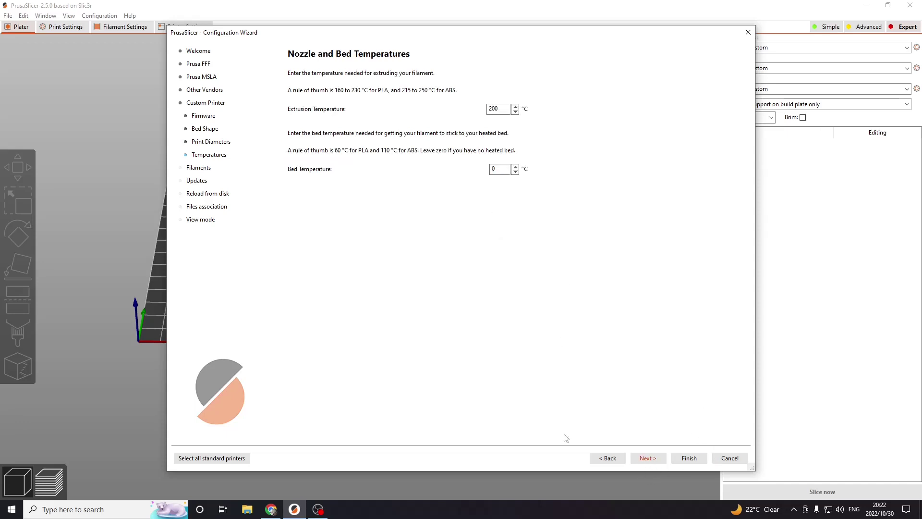
click(504, 168)
- Enter a 60 °C bed temperature and advance past filament profiles, updates and reload-from-disk pages
text(60)
click(649, 459)
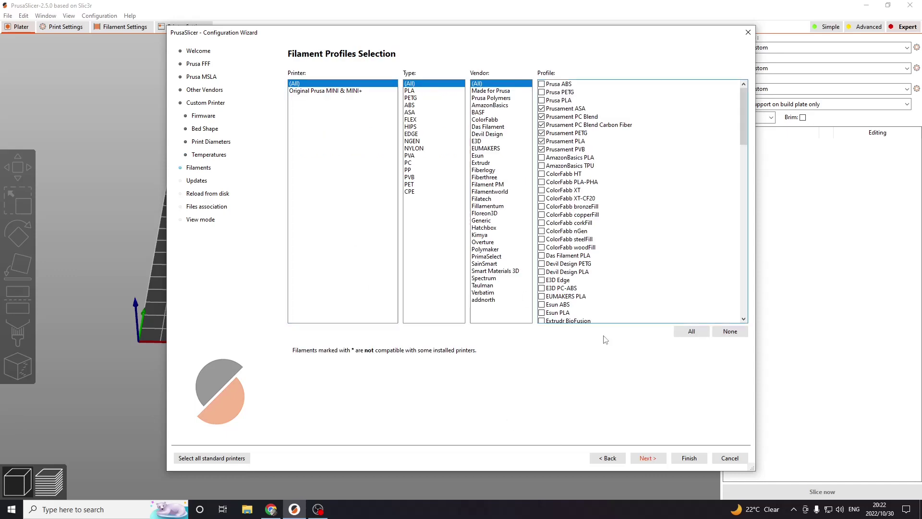
click(652, 462)
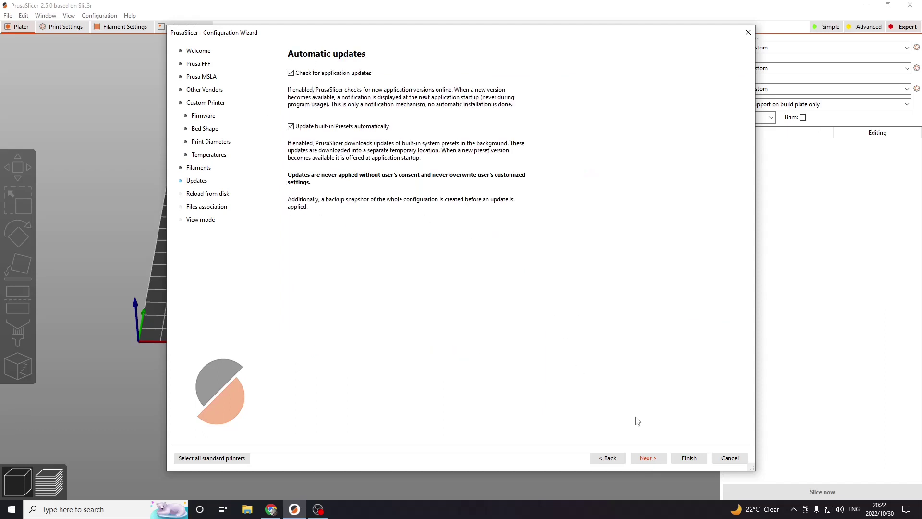
click(649, 458)
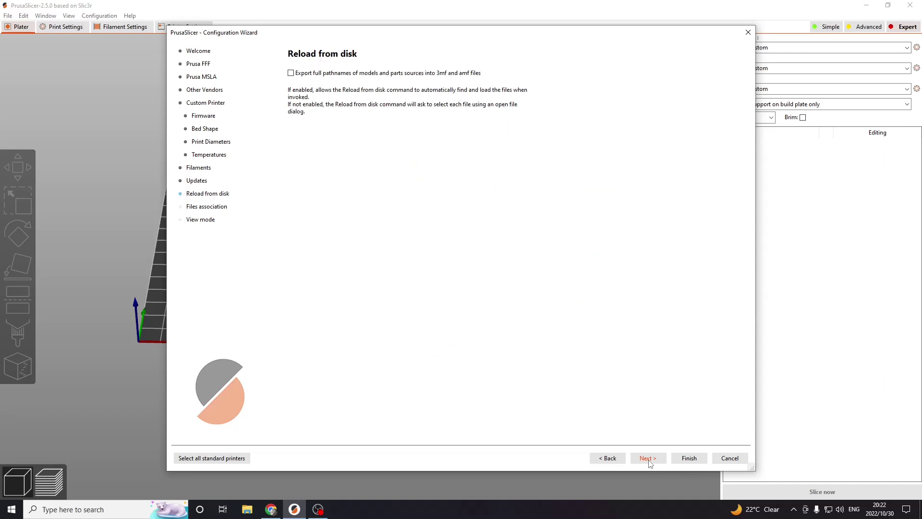
click(648, 458)
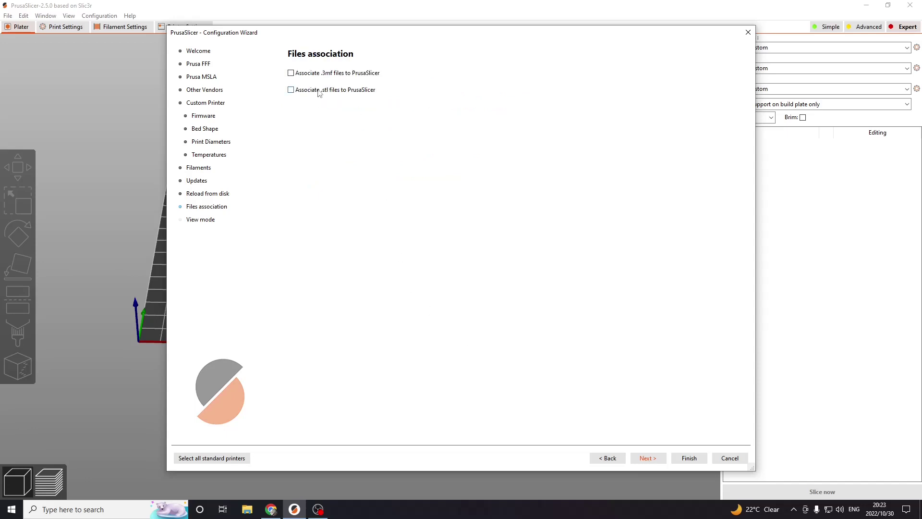
- Associate .3mf and .stl files with PrusaSlicer, keep Expert mode and finish the wizard
click(291, 75)
click(291, 90)
click(654, 459)
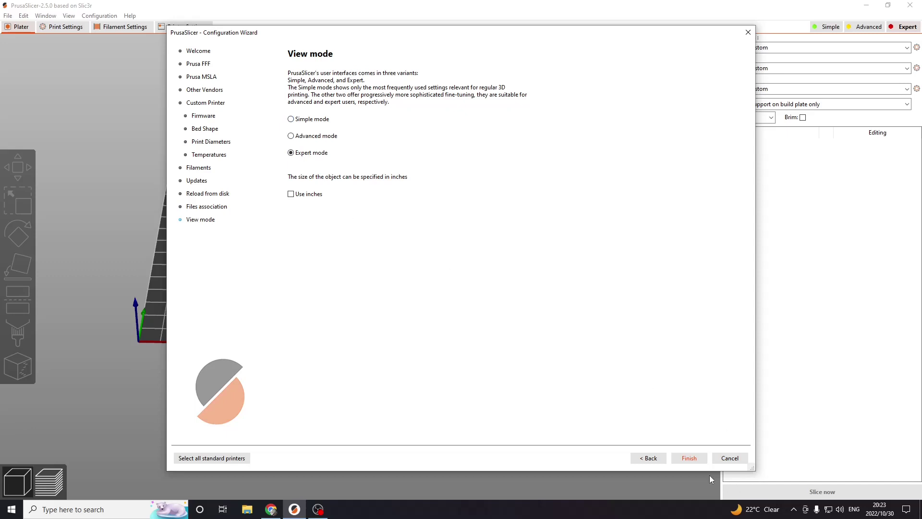
click(689, 459)
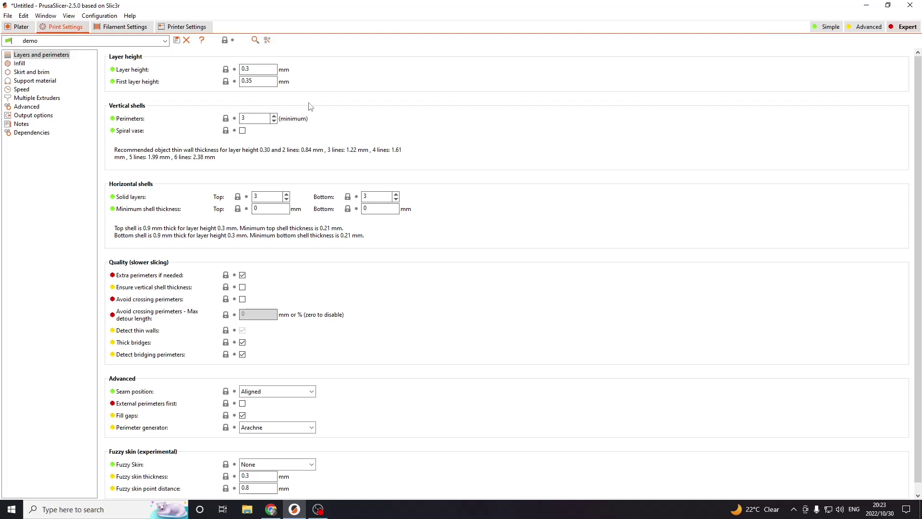
- Change the layer height from 0.3 to 0.2 mm and the first layer from 0.35 to 0.3 mm
scroll(387, 251, down, 1)
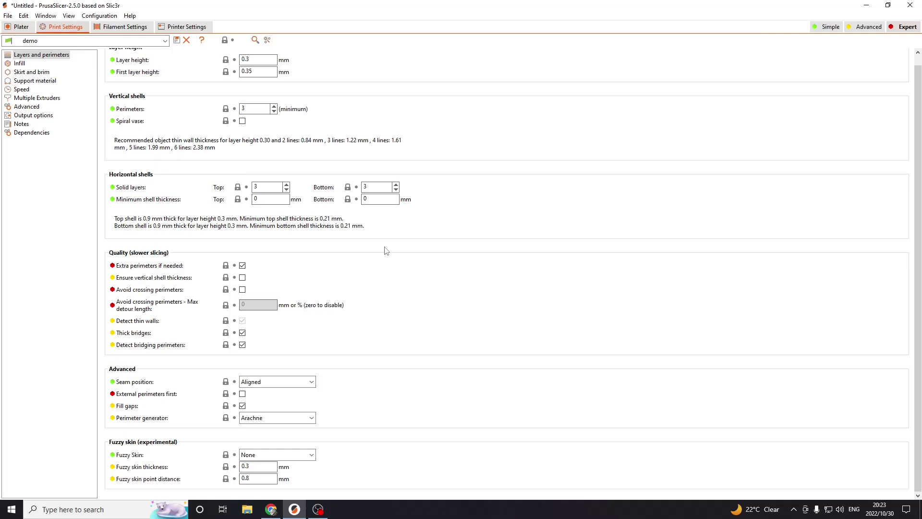
scroll(387, 251, up, 1)
scroll(386, 251, down, 1)
scroll(386, 250, up, 1)
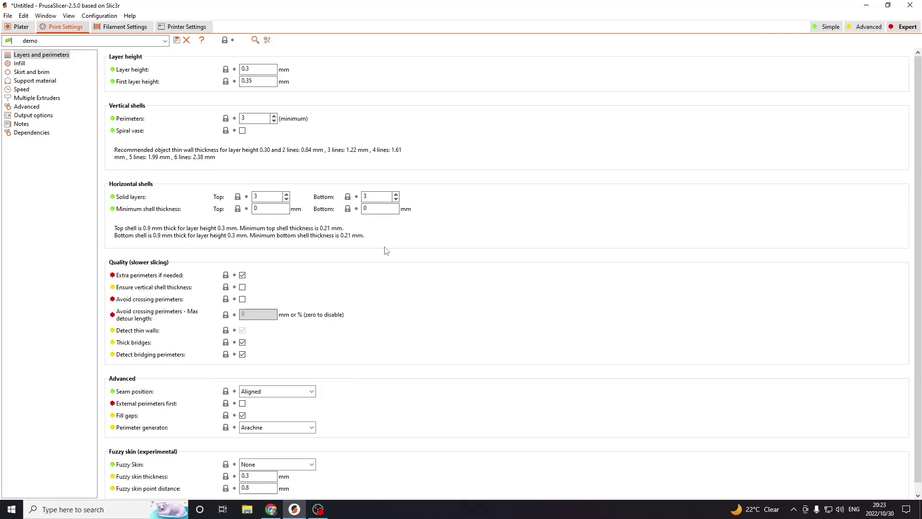
double_click(243, 68)
double_click(262, 80)
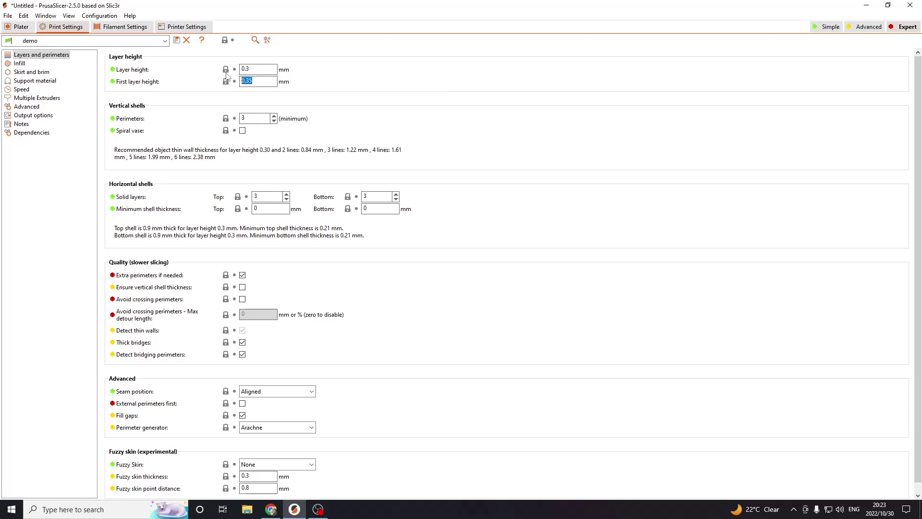
click(263, 82)
click(261, 70)
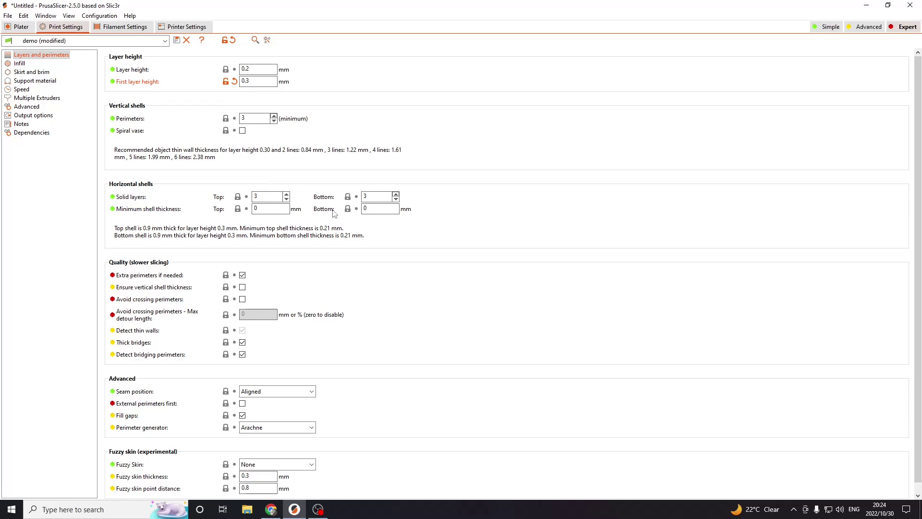
scroll(250, 206, down, 1)
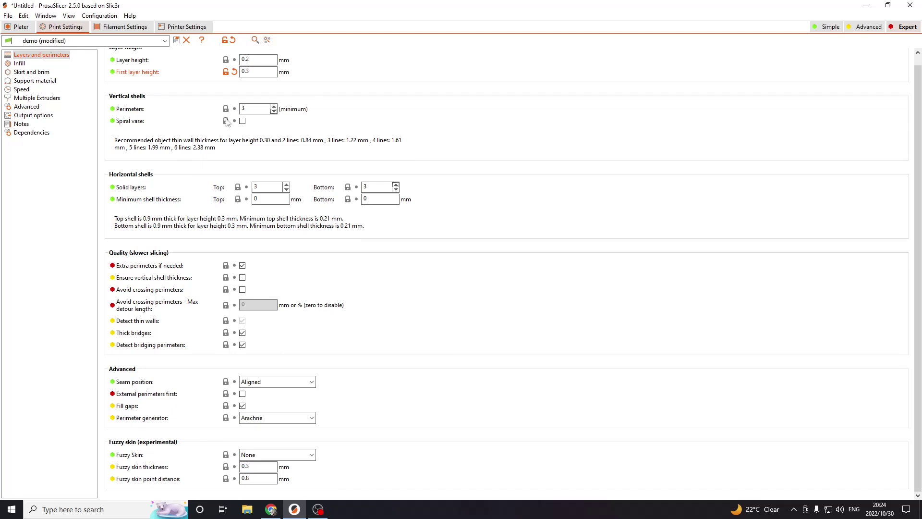
scroll(269, 174, up, 1)
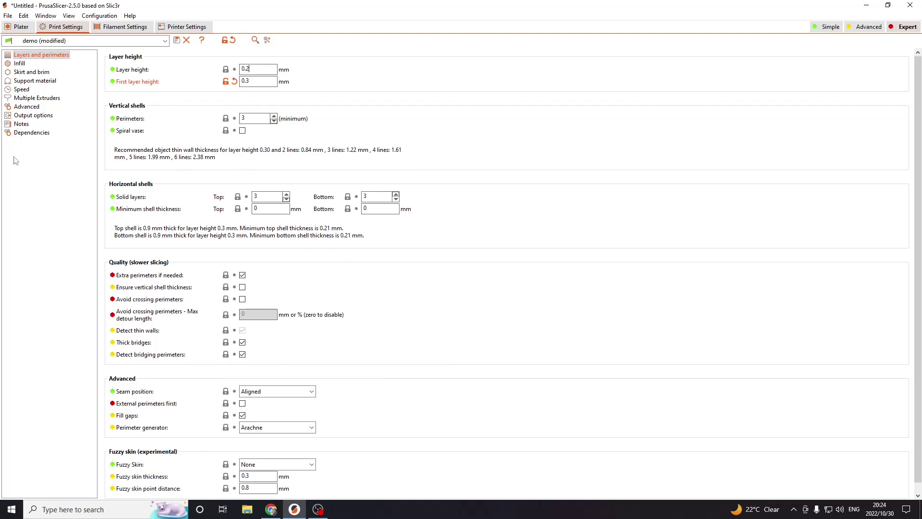
click(22, 90)
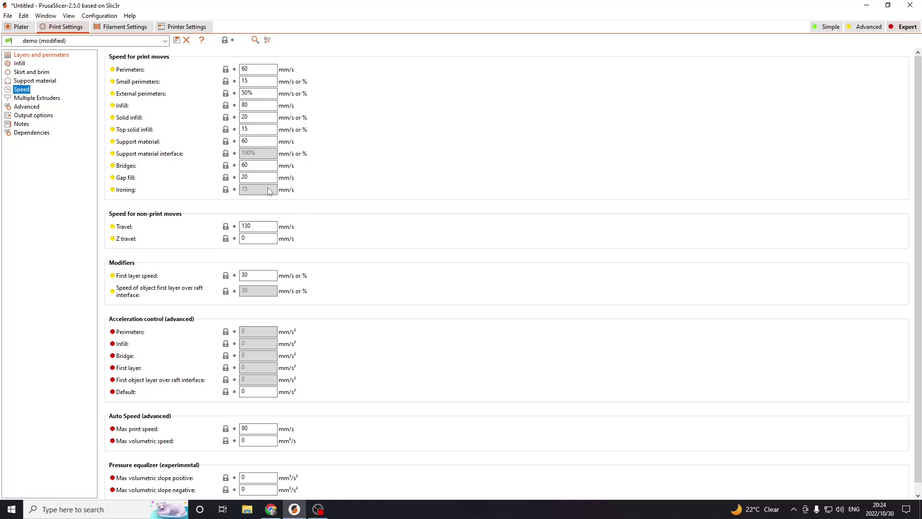
- Change the travel speed from 130 to 40 mm/s
double_click(261, 68)
click(265, 73)
scroll(264, 73, down, 1)
scroll(264, 75, up, 1)
click(264, 228)
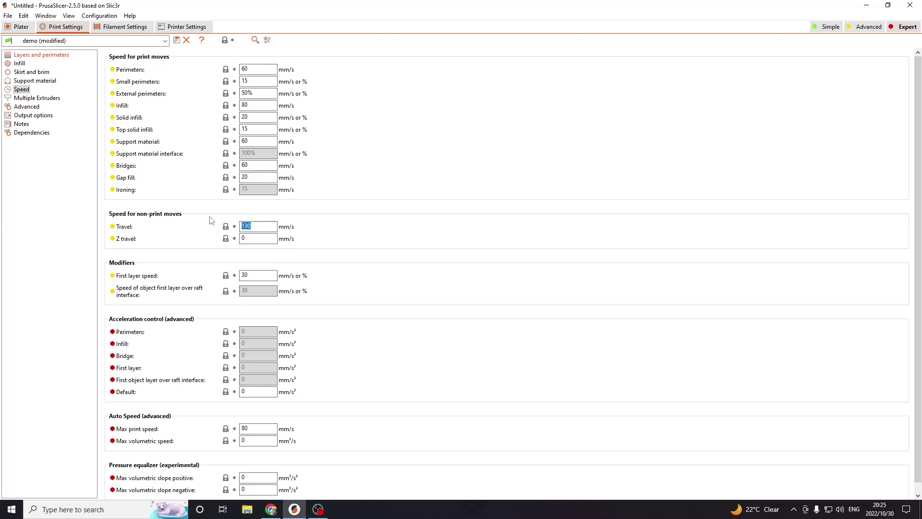
double_click(263, 226)
text(40)
- Set bridges, support material, infill and perimeters speeds to 40 mm/s each
double_click(259, 164)
text(40)
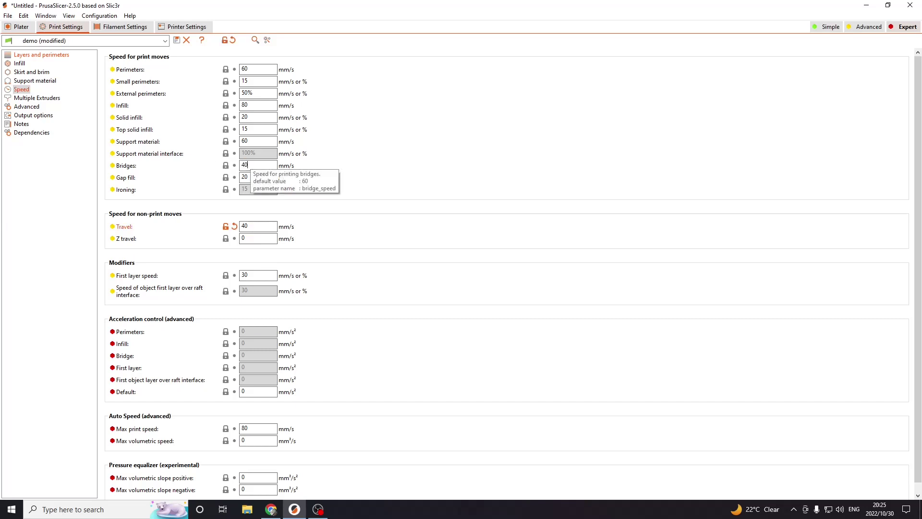
double_click(245, 140)
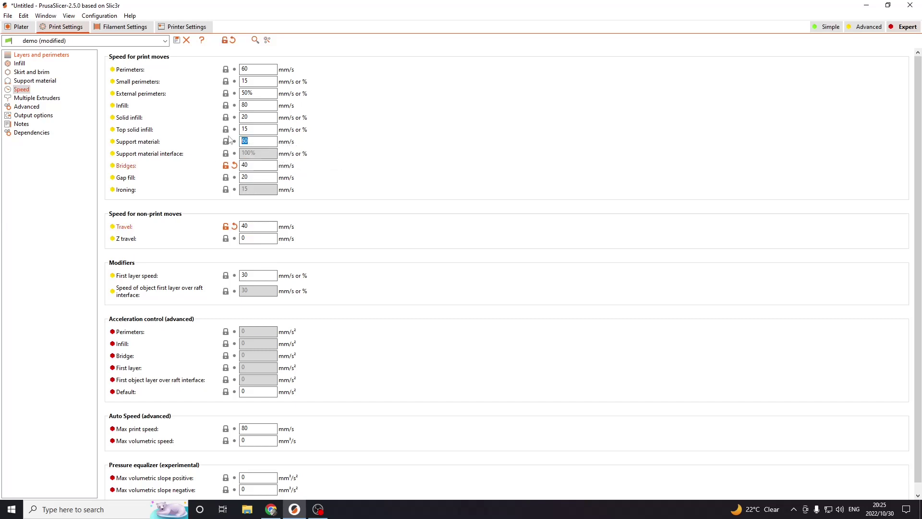
text(40)
double_click(263, 107)
text(40)
double_click(256, 73)
text(40)
scroll(384, 336, down, 1)
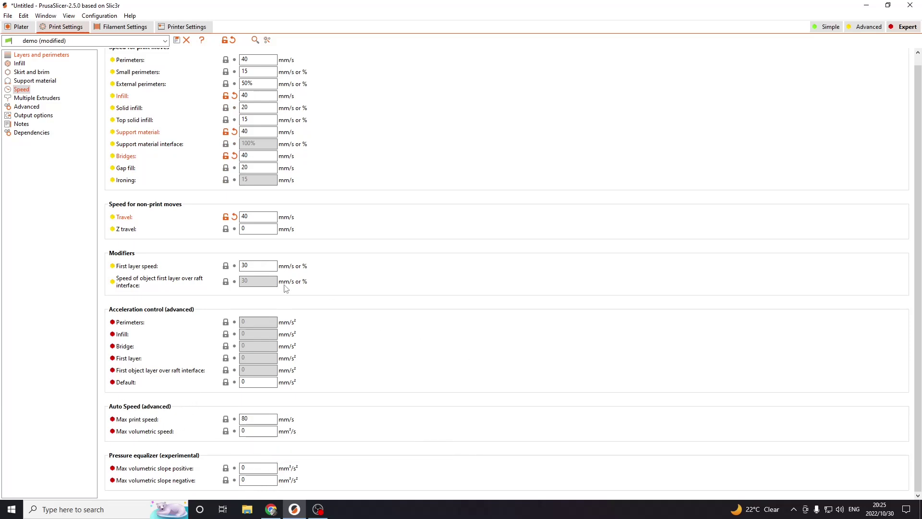
scroll(226, 97, up, 1)
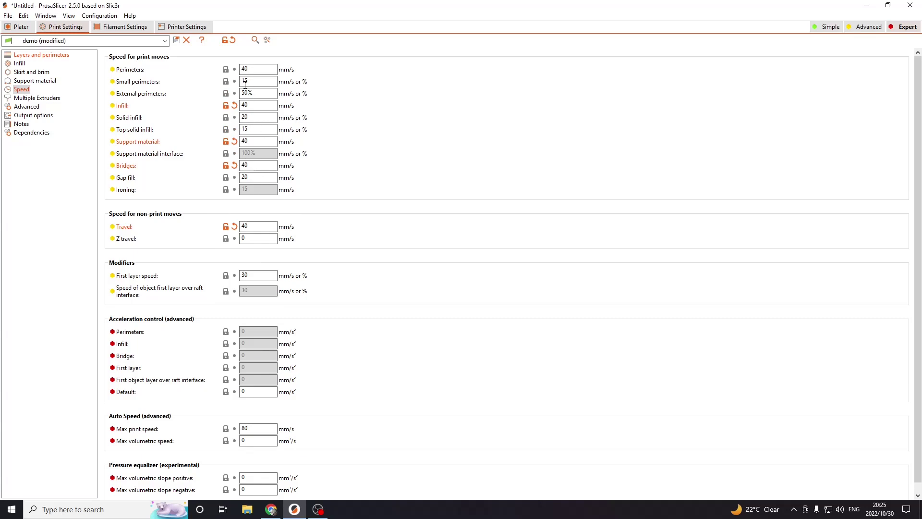
- On the Advanced page, set default, first layer and perimeters extrusion widths to 0.4 mm
click(26, 106)
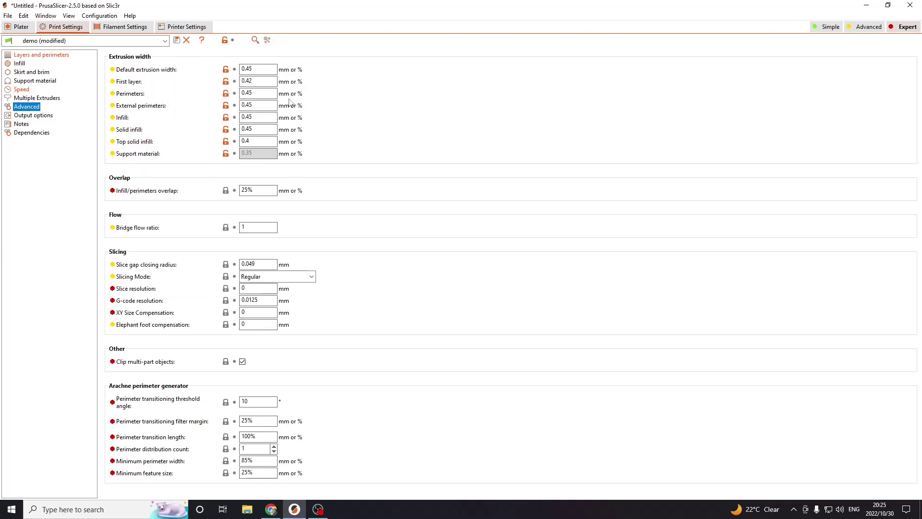
mouse_move(279, 87)
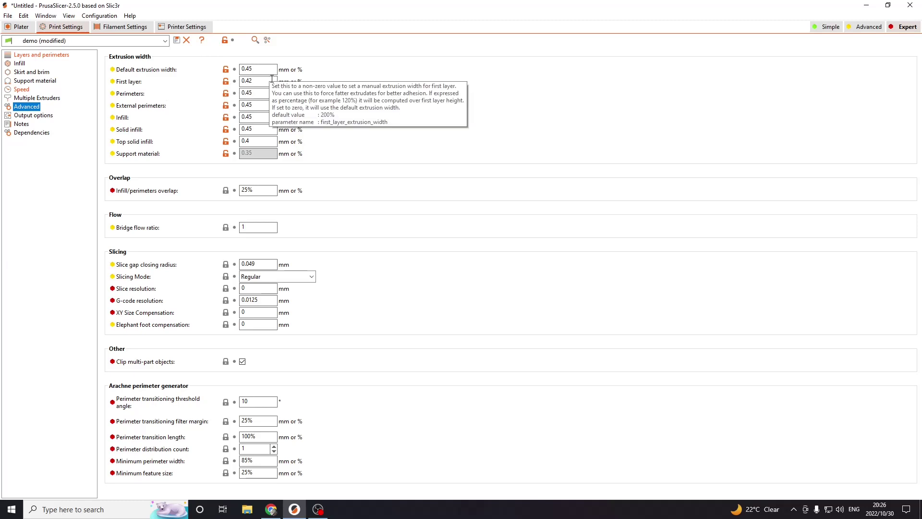
mouse_move(255, 69)
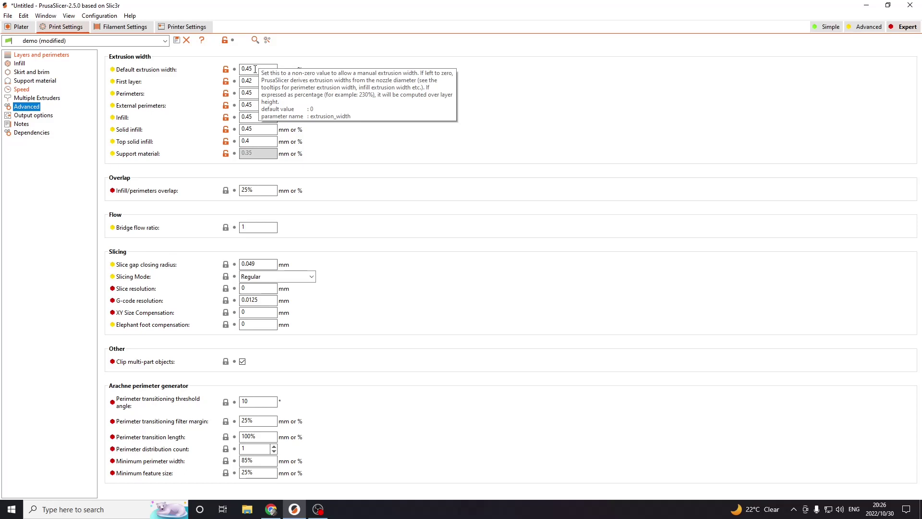
click(255, 68)
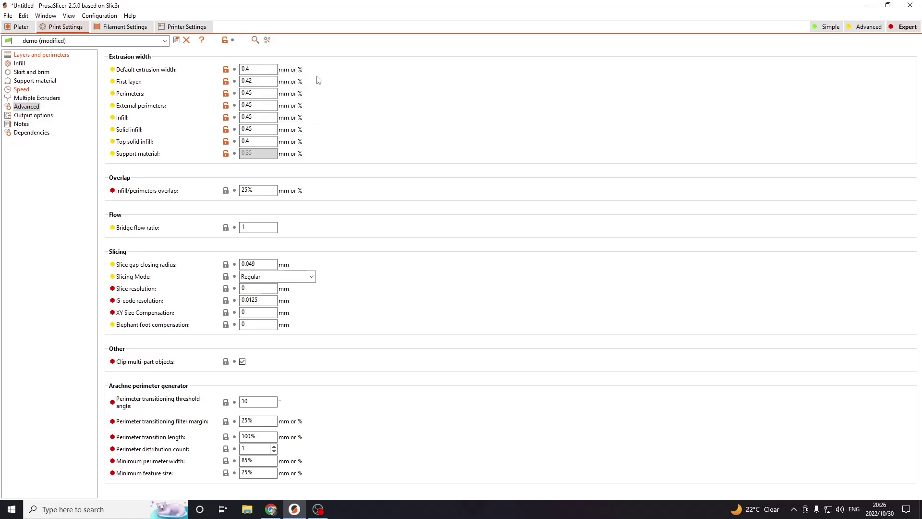
click(271, 81)
key(BackSpace)
click(269, 91)
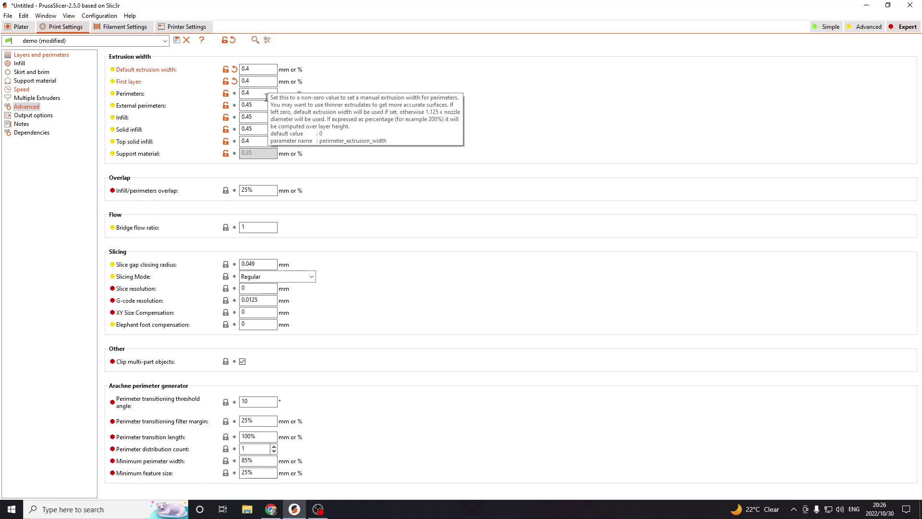
- Set external perimeters, infill and solid infill widths to 0.4 mm, then show Filament Settings
click(259, 105)
key(BackSpace)
click(259, 117)
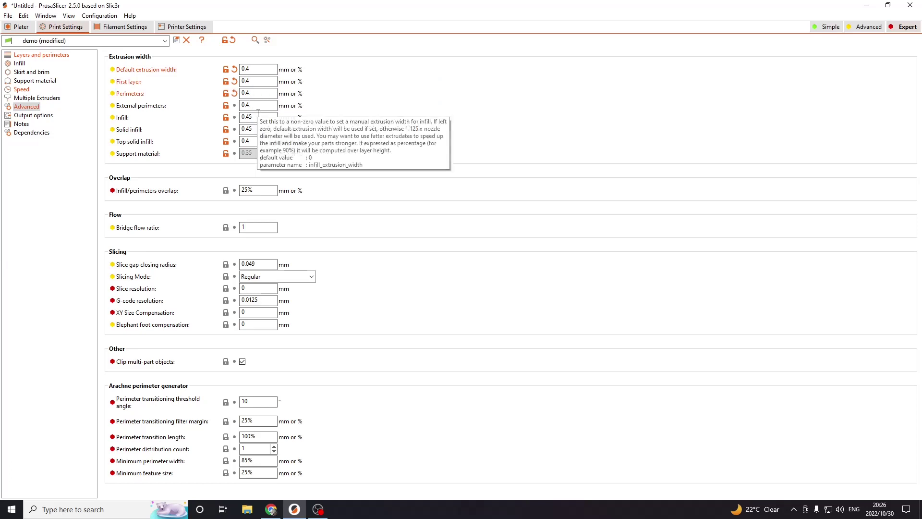
key(BackSpace)
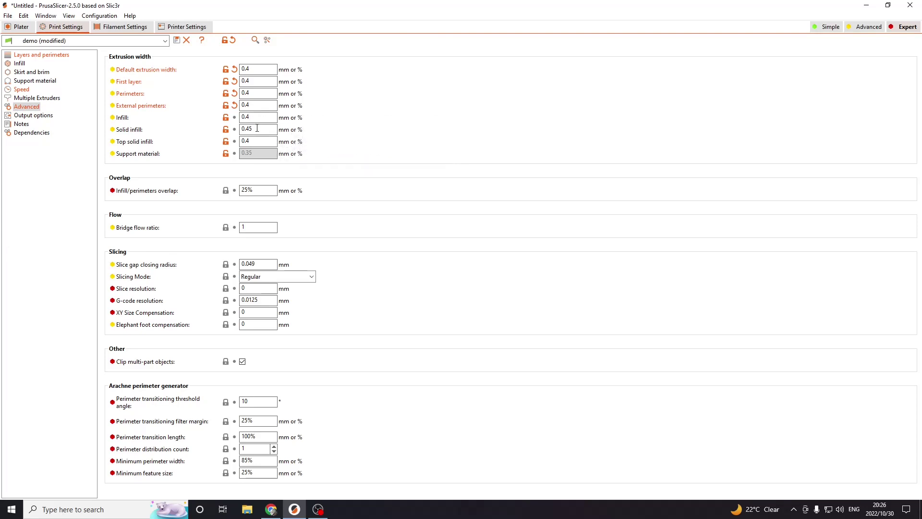
click(260, 129)
key(BackSpace)
click(257, 69)
click(122, 27)
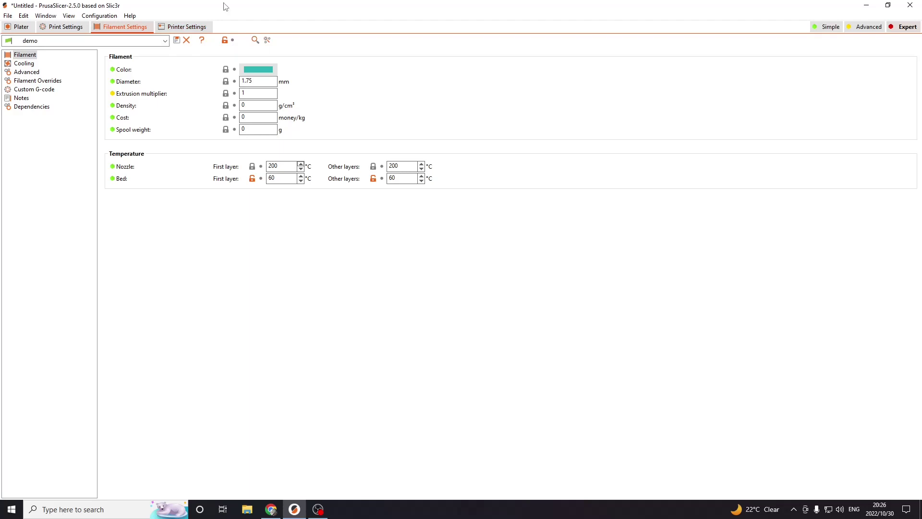
- Show the Custom G-code page of the demo printer's Printer Settings
click(191, 28)
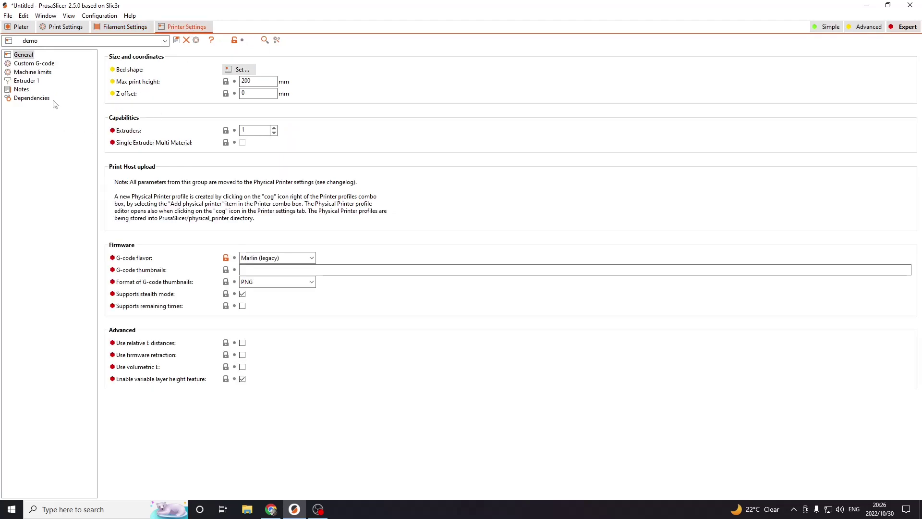
click(25, 64)
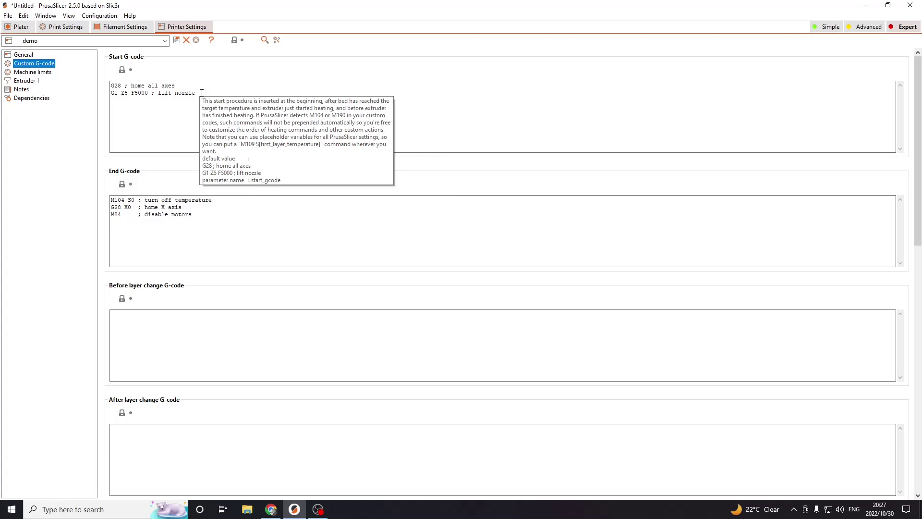
triple_click(149, 87)
click(172, 125)
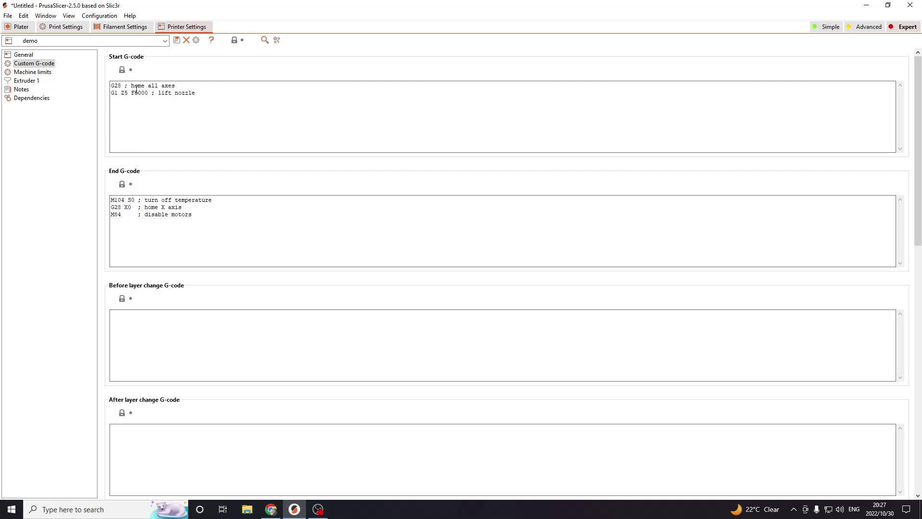
drag(131, 92, 148, 94)
click(154, 116)
click(140, 102)
click(147, 106)
click(149, 109)
drag(130, 93, 147, 93)
click(148, 102)
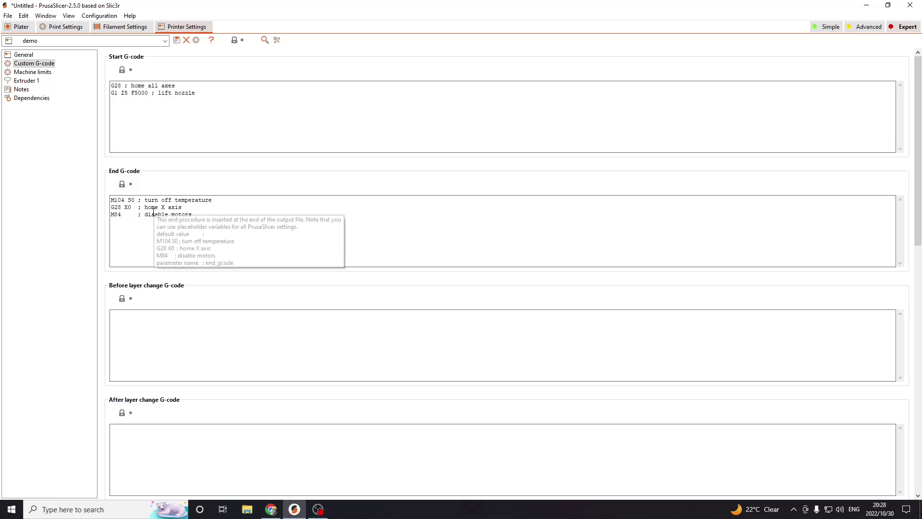
- Add an 'M140 S0' bed-heater-off line below 'M104 S0' in the end G-code
key(Up)
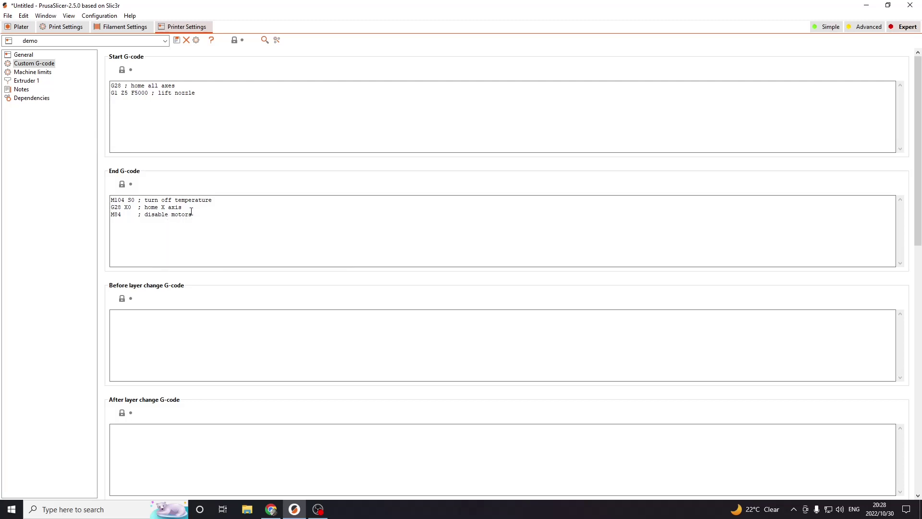
key(Return)
drag(212, 200, 192, 204)
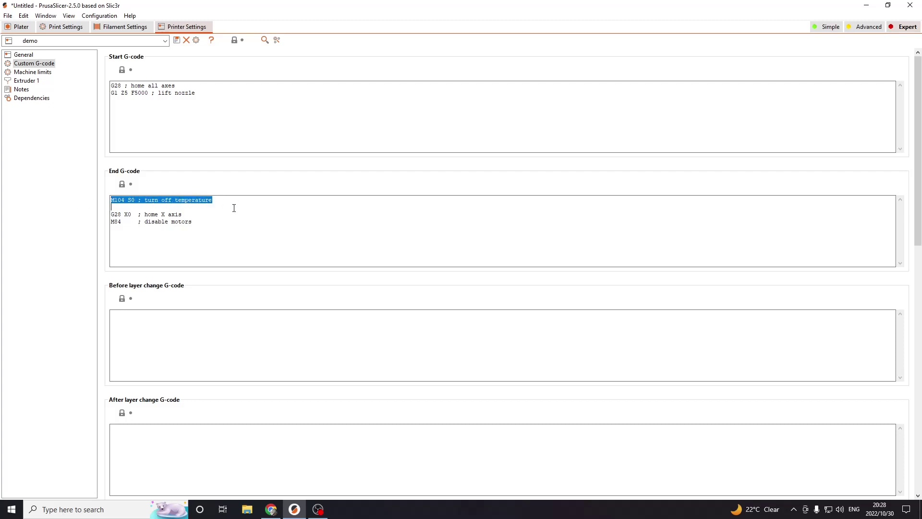
click(127, 200)
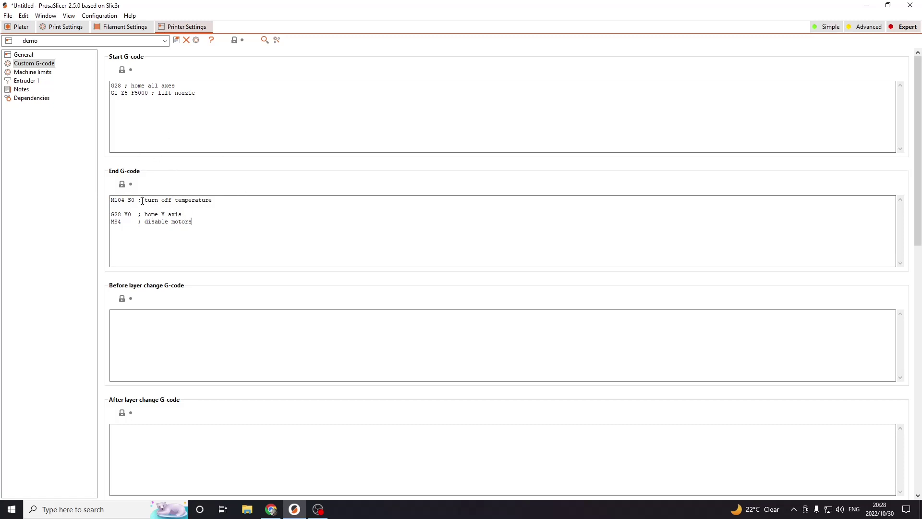
drag(143, 201, 222, 204)
click(231, 209)
drag(141, 200, 236, 204)
click(187, 208)
text(M1140)
key(BackSpace)
key(BackSpace)
text(40 s0)
key(BackSpace)
- Delete ' X0 ; home X axis' from the end G-code so the homing line reads 'G28'
triple_click(178, 214)
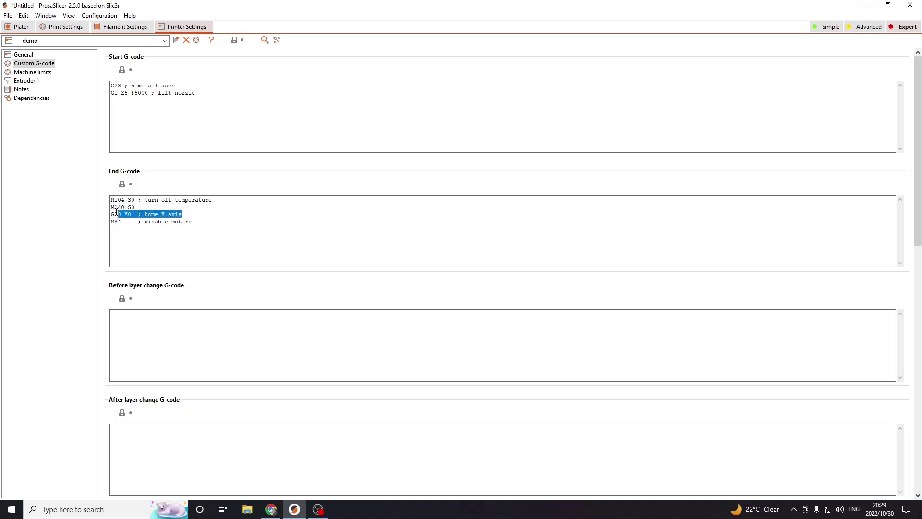
click(175, 214)
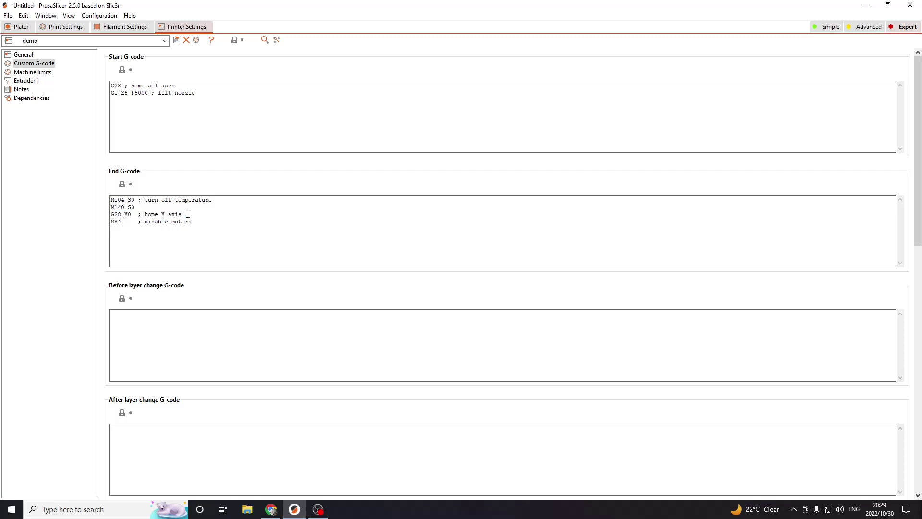
drag(182, 214, 111, 214)
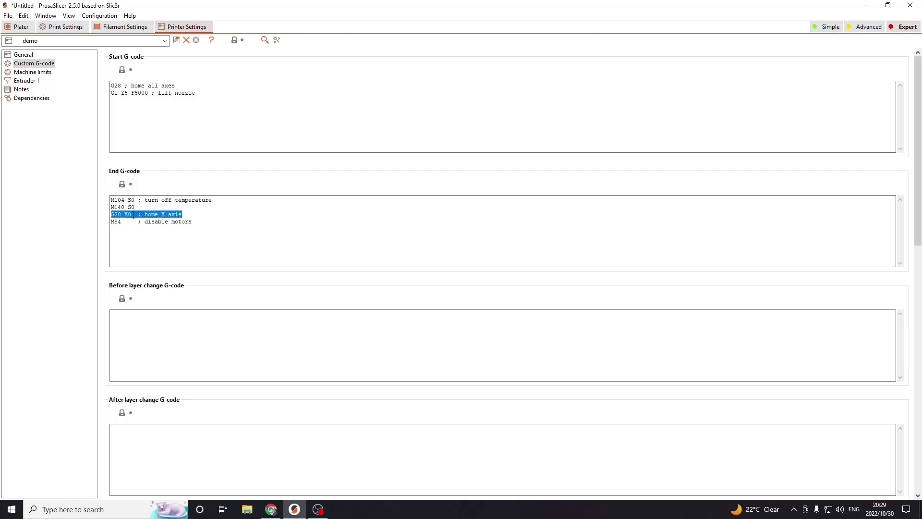
click(184, 215)
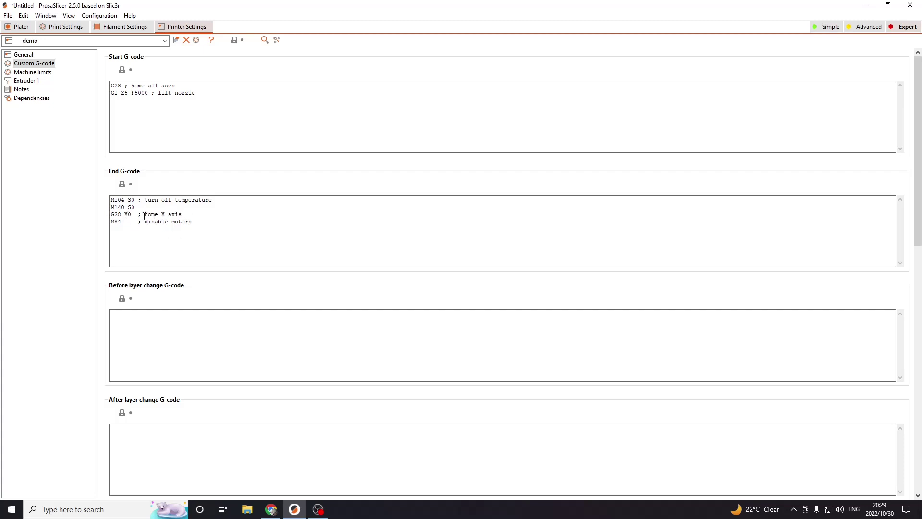
drag(144, 217, 206, 224)
click(194, 220)
drag(191, 213, 122, 217)
key(Delete)
- Save the modified printer settings as the 'demo' preset
click(208, 227)
click(176, 40)
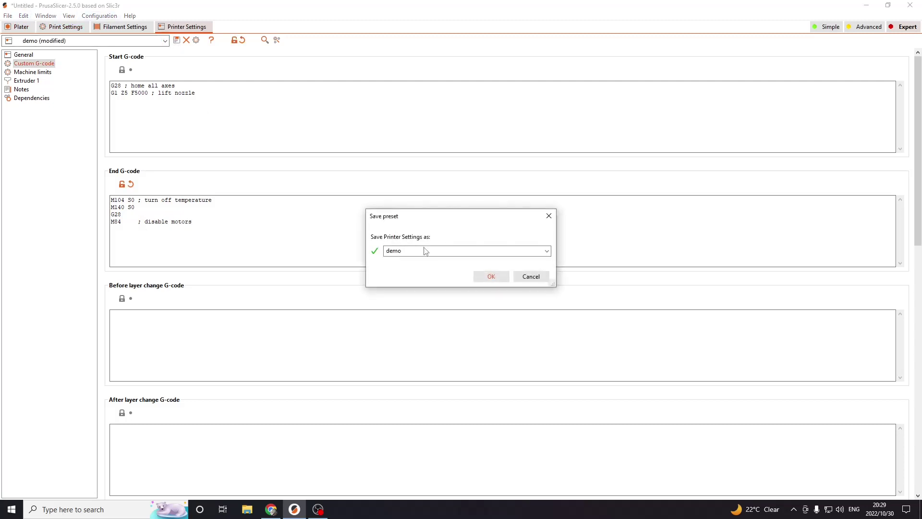
click(490, 276)
- Save the print settings as 'demo' too and return to the Plater
click(122, 26)
click(63, 27)
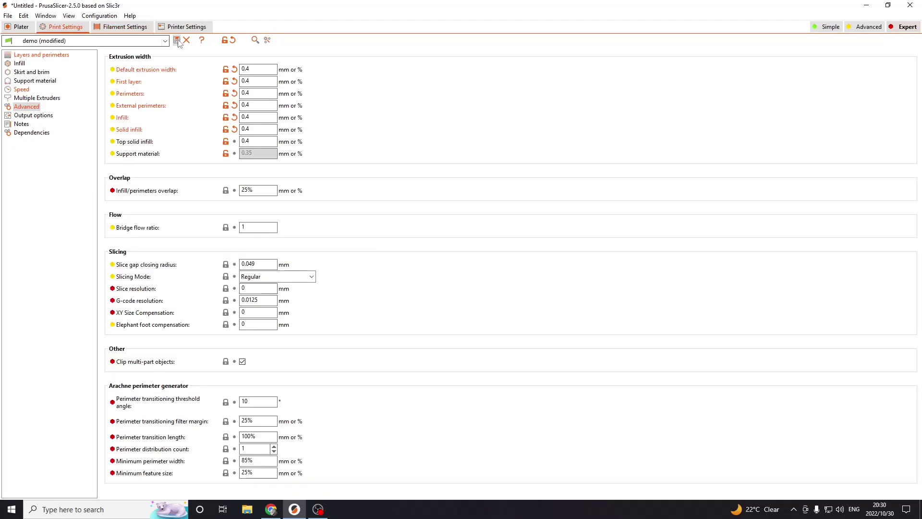
click(176, 40)
click(491, 277)
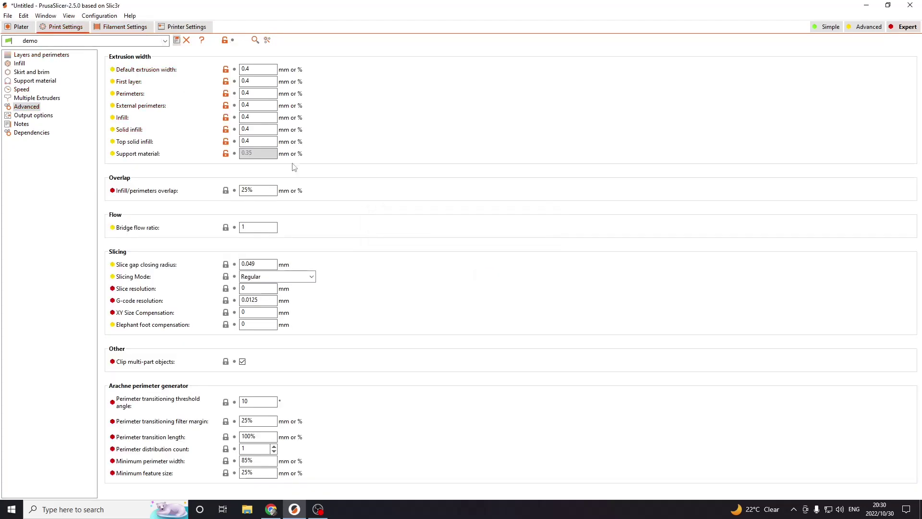
click(188, 27)
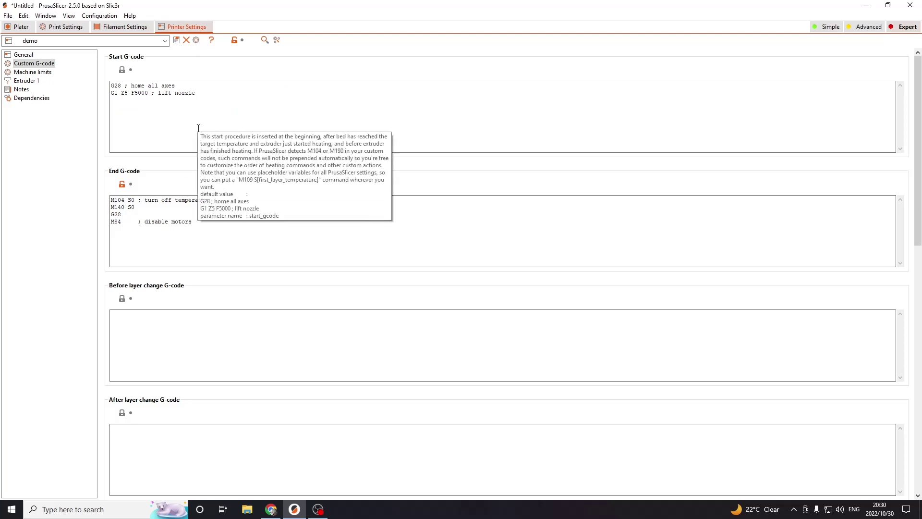
click(14, 27)
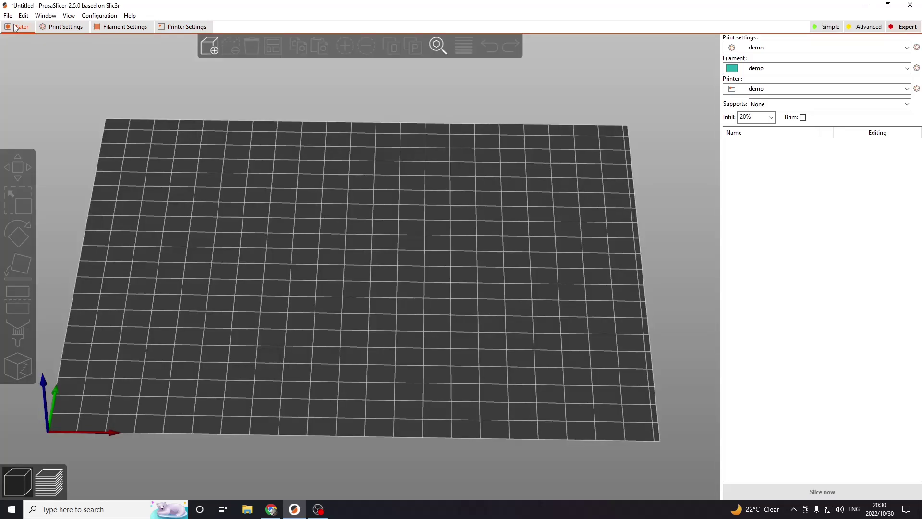